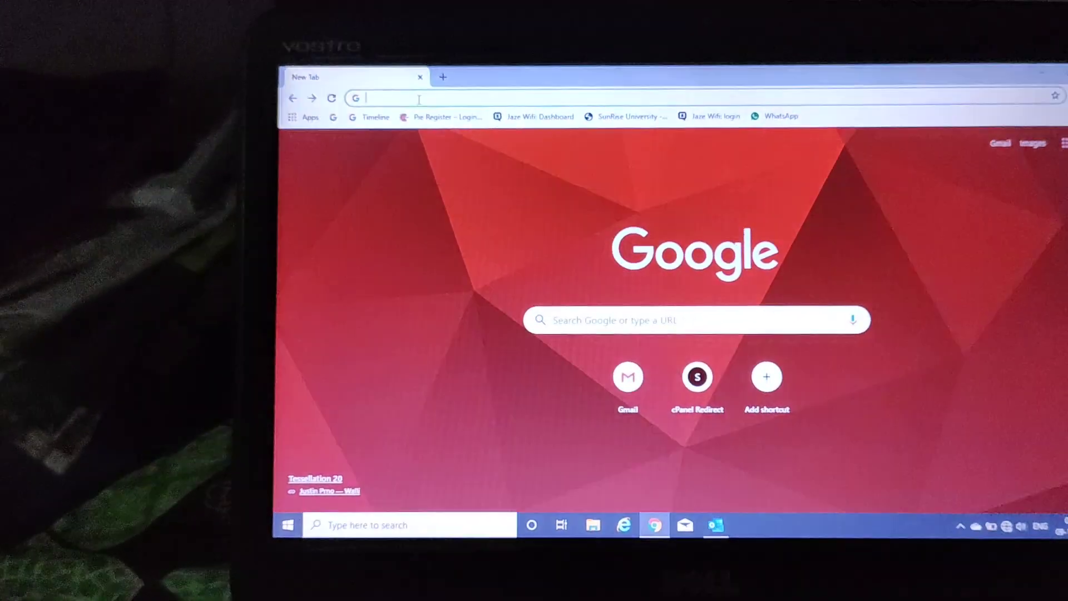
pyautogui.write('1')
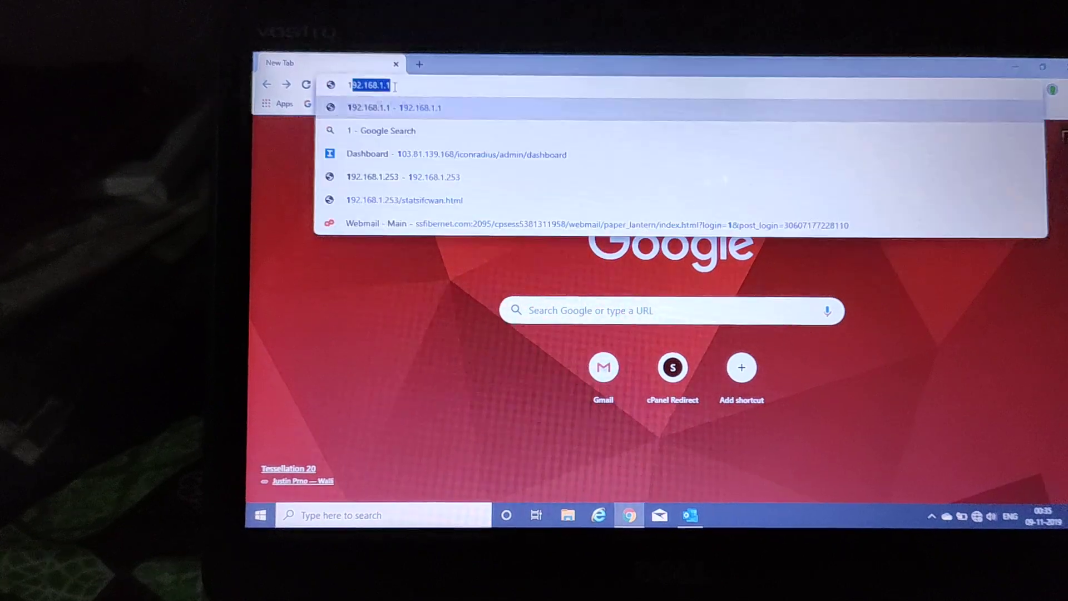
pyautogui.write('92.168.1.1')
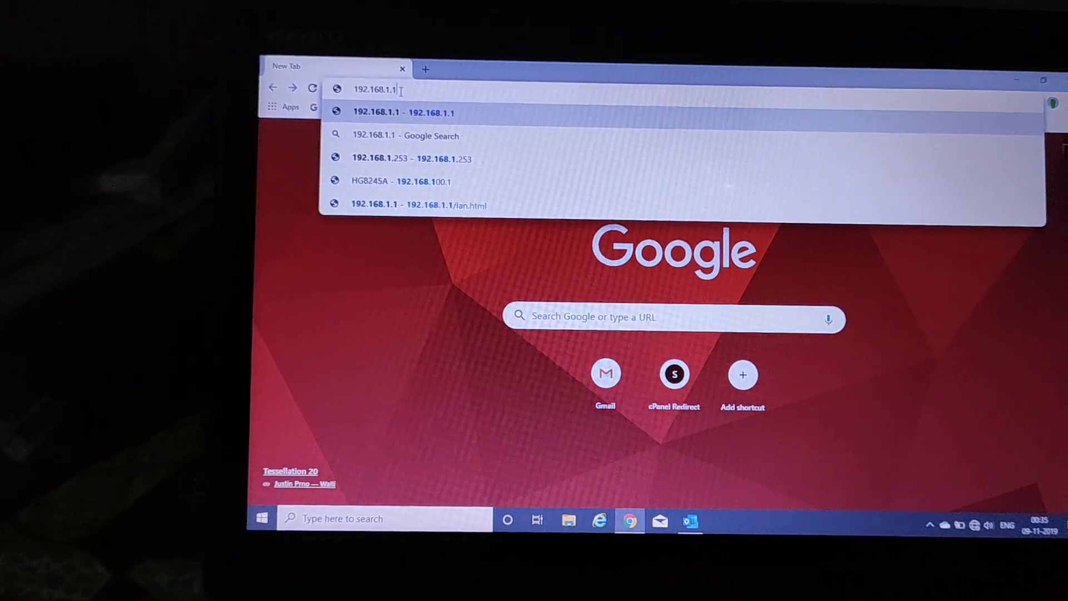
# Step: Load 192.168.1.1 and log in to the router as admin with its password
pyautogui.press('Return')
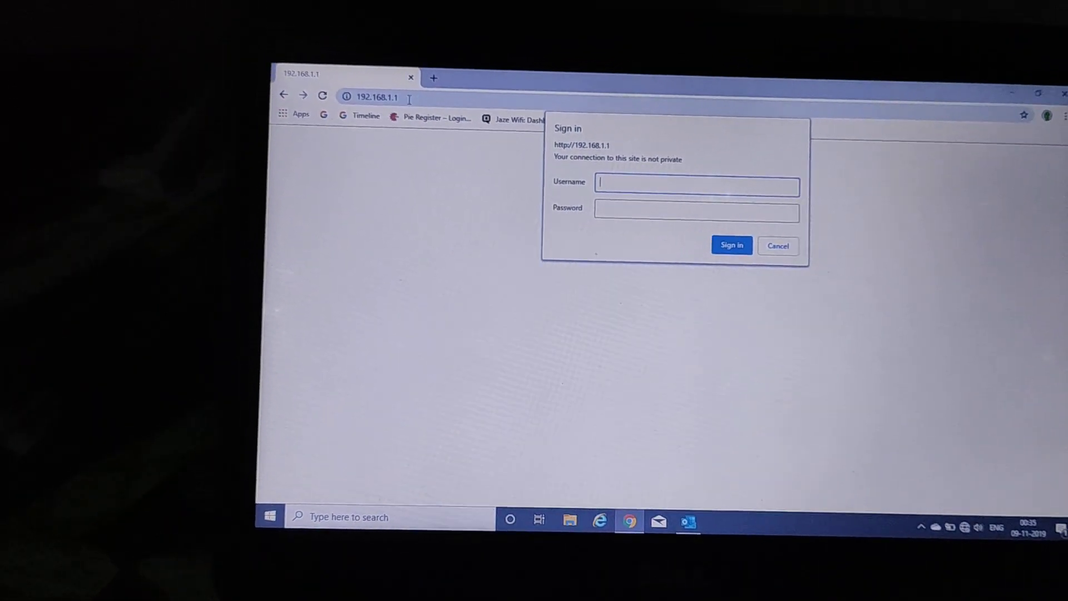
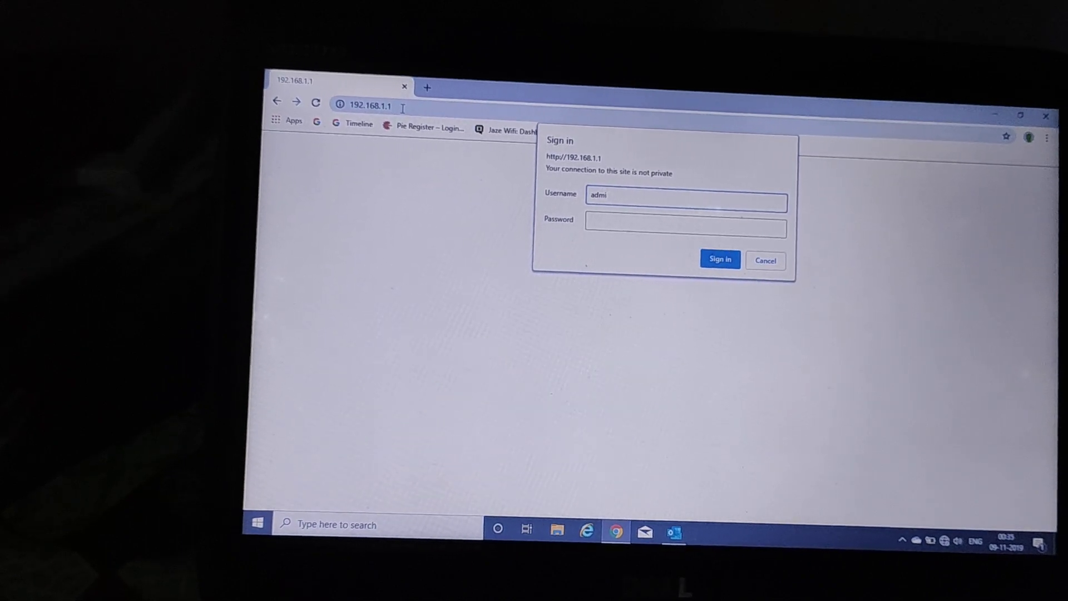
pyautogui.press('Tab')
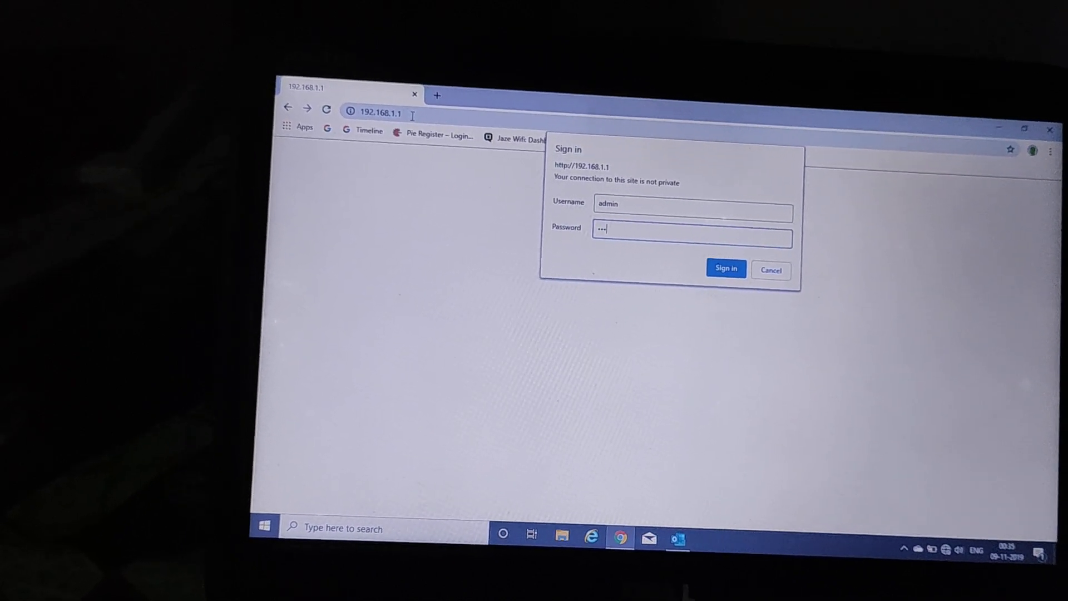
pyautogui.press('Return')
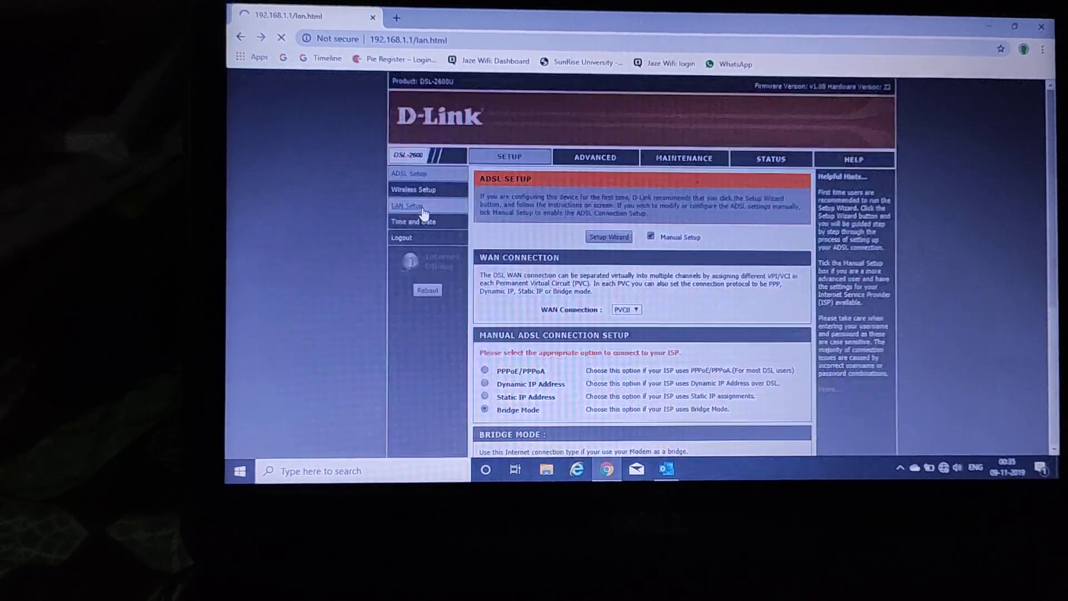
# Step: On LAN Setup, set the router IP to 192.168.1.253 and select DHCP Disabled
pyautogui.click(424, 209)
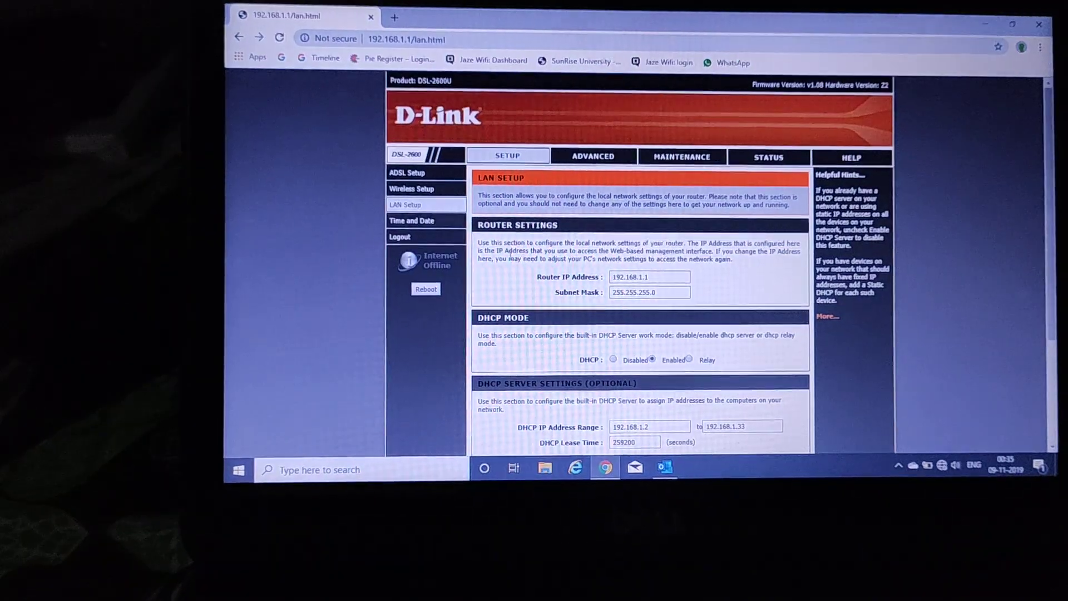
pyautogui.click(666, 275)
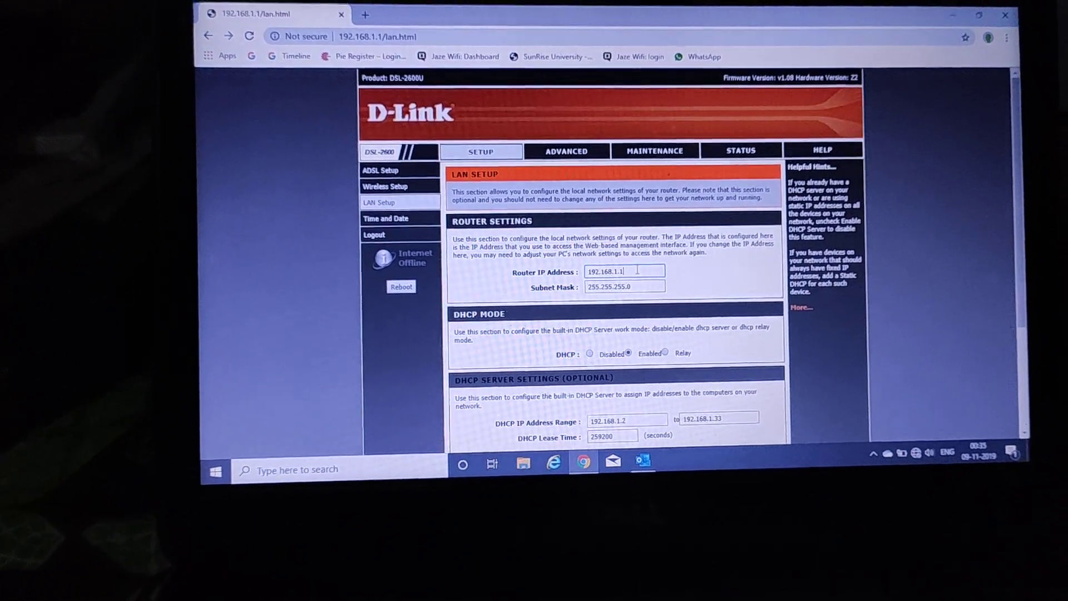
pyautogui.press('BackSpace')
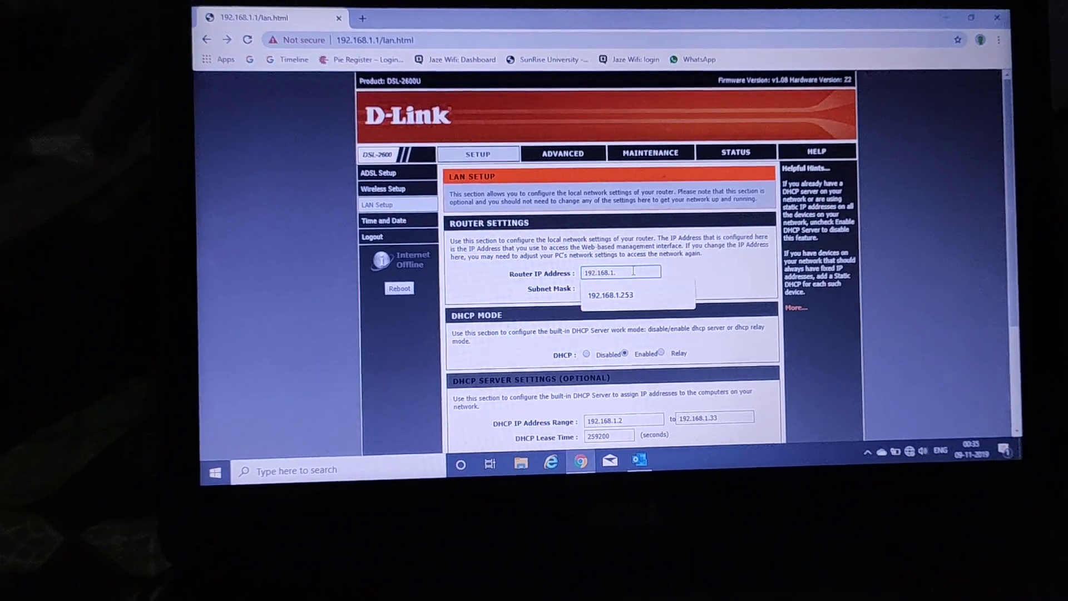
pyautogui.write('253')
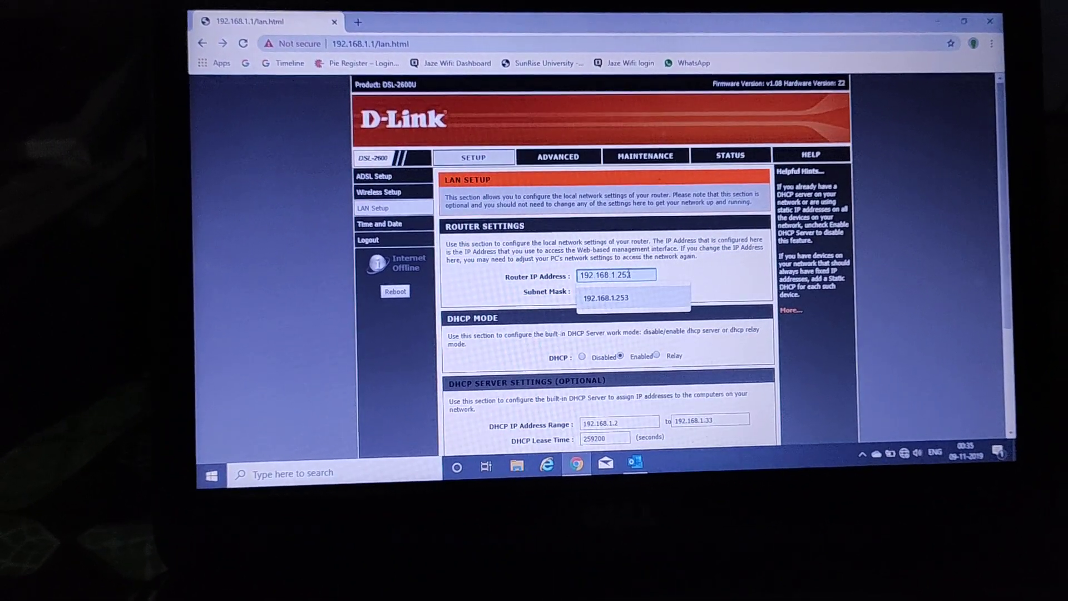
pyautogui.press('BackSpace')
pyautogui.press('BackSpace')
pyautogui.press('BackSpace')
pyautogui.press('BackSpace')
pyautogui.press('BackSpace')
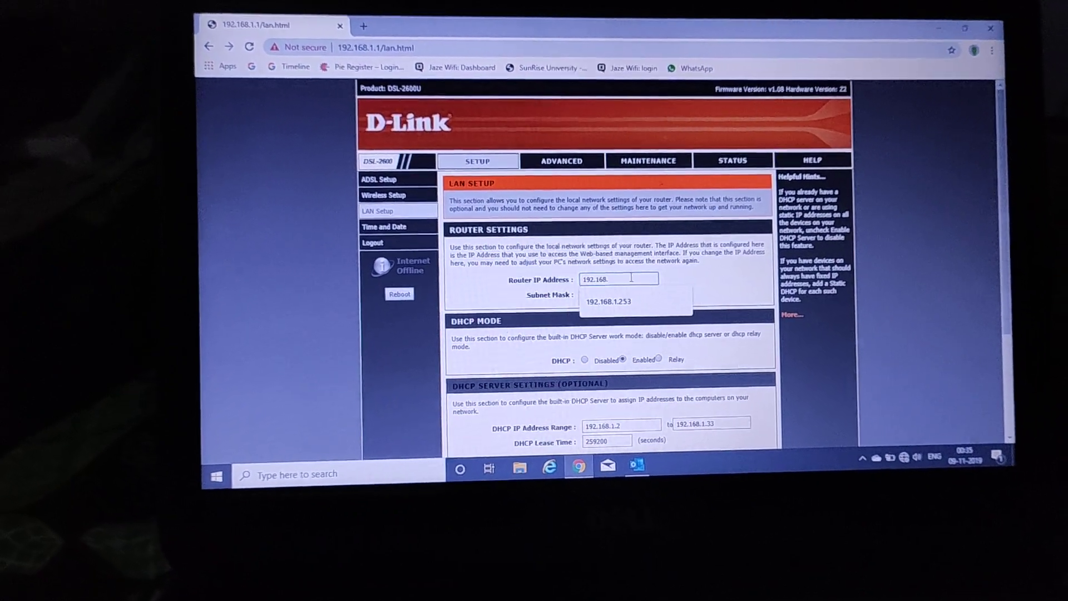
pyautogui.write('1.253')
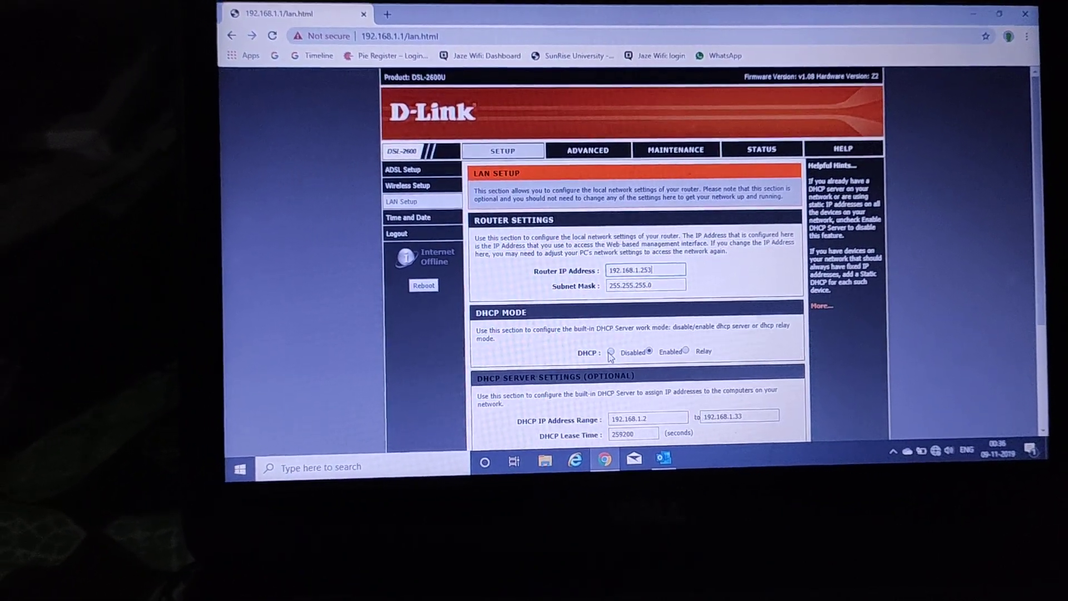
pyautogui.click(608, 352)
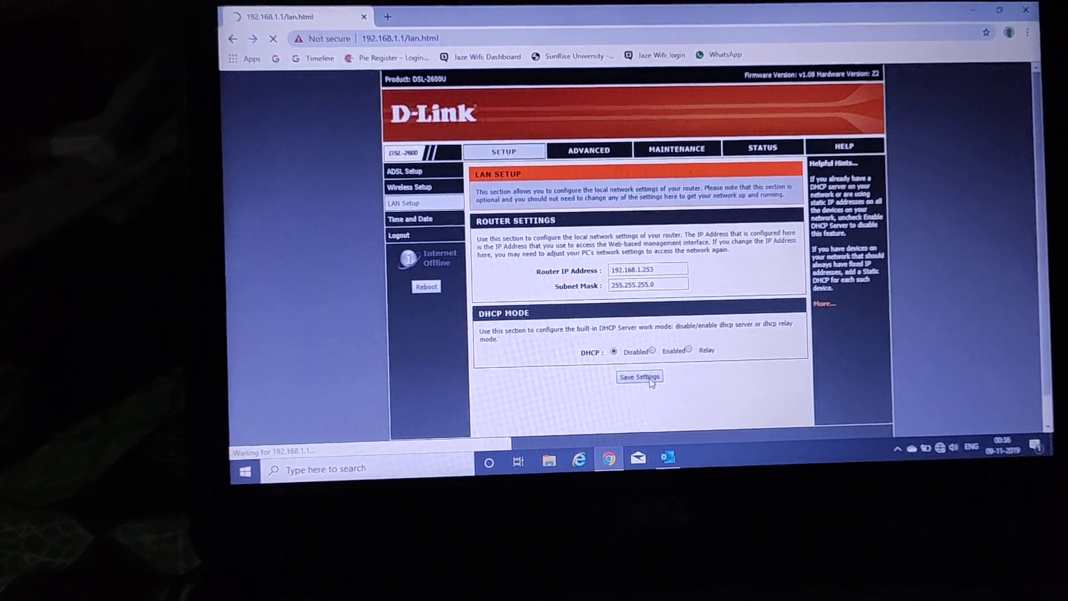
pyautogui.click(418, 192)
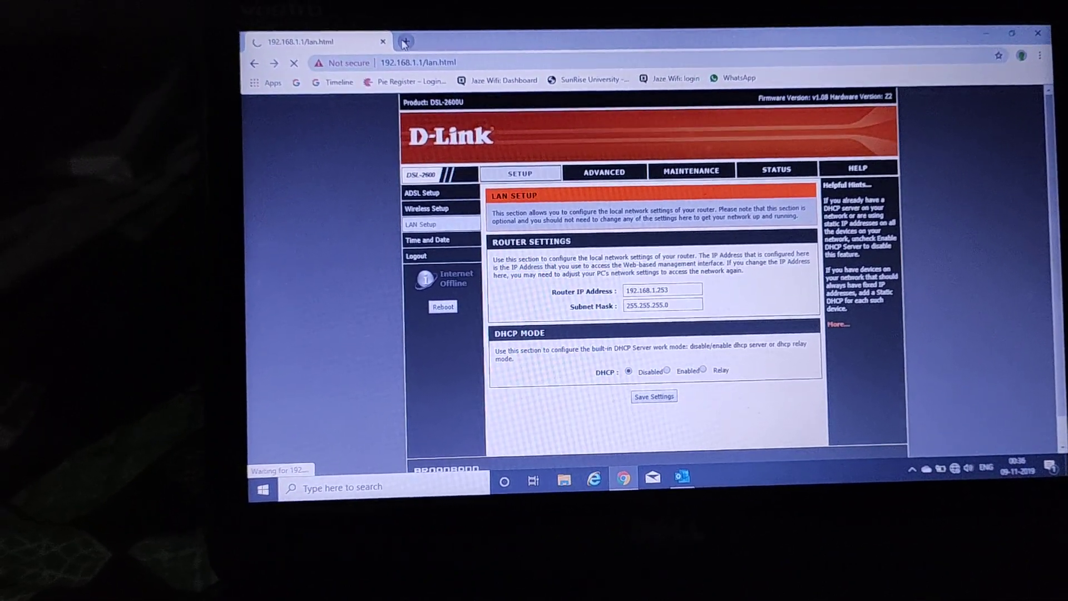
# Step: Load the router at its new address 192.168.1.253 in a new Chrome tab
pyautogui.click(403, 42)
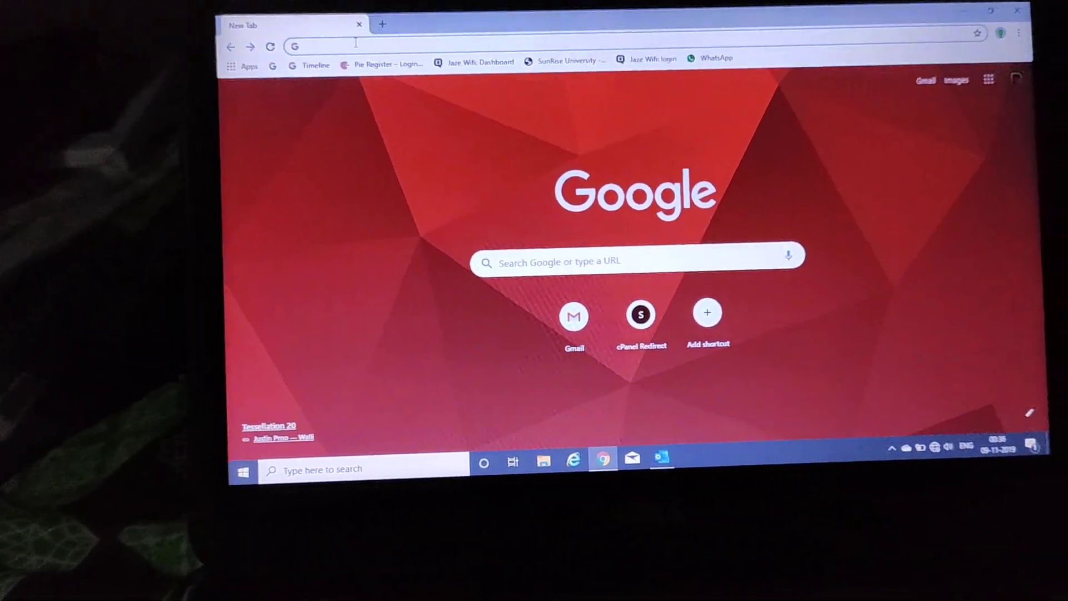
pyautogui.write('192.165')
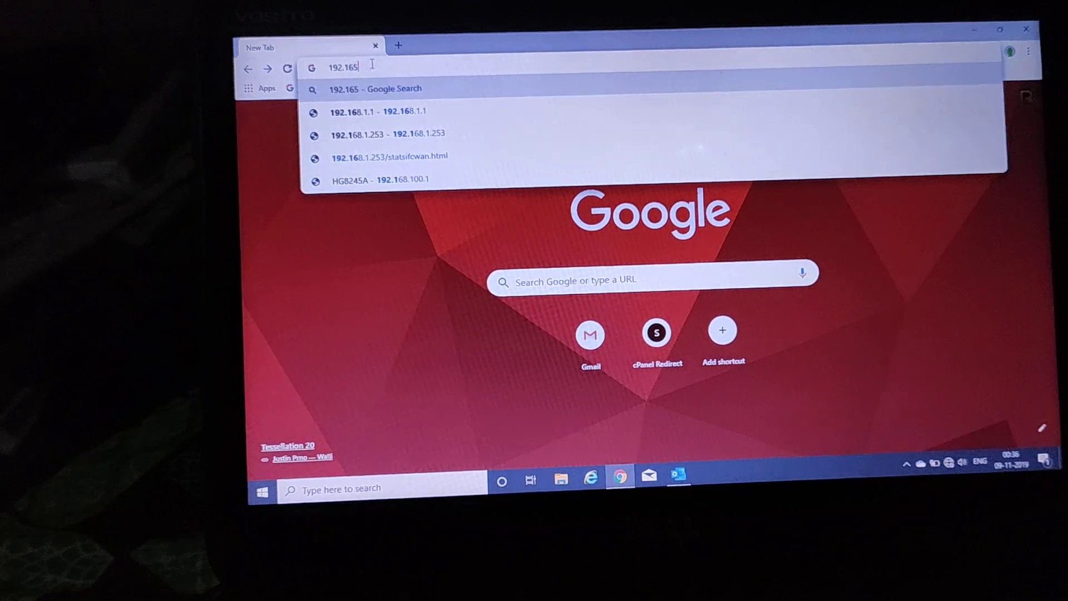
pyautogui.write('8')
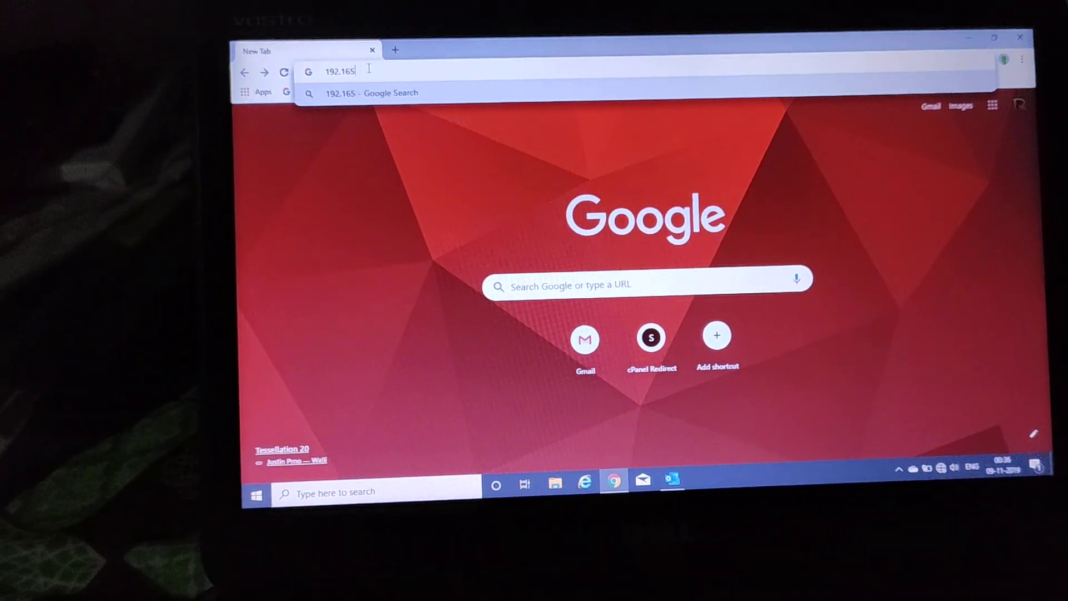
pyautogui.press('BackSpace')
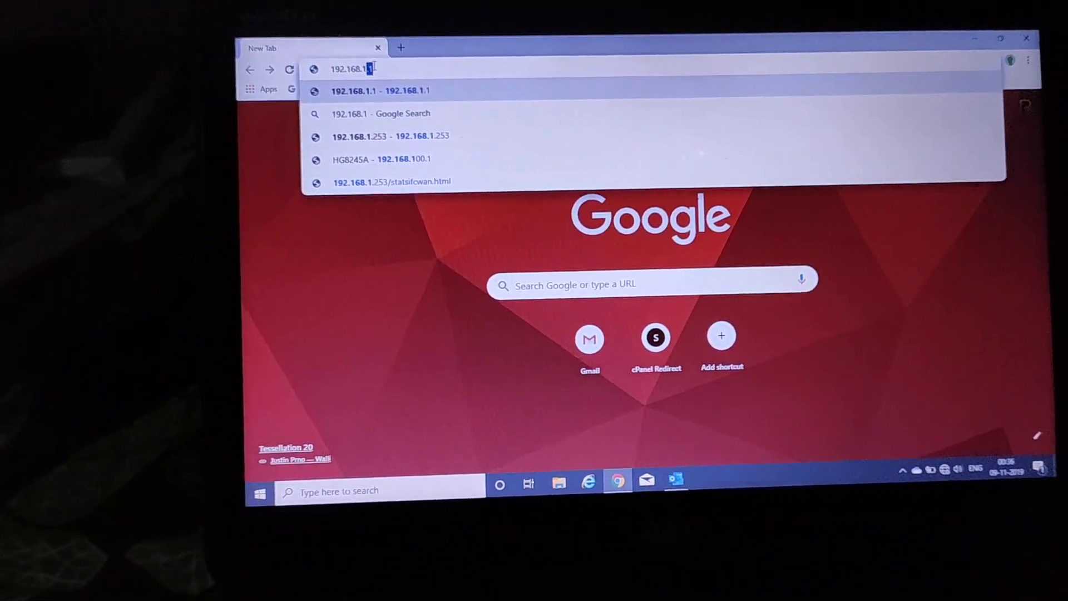
pyautogui.write('.253')
pyautogui.press('Return')
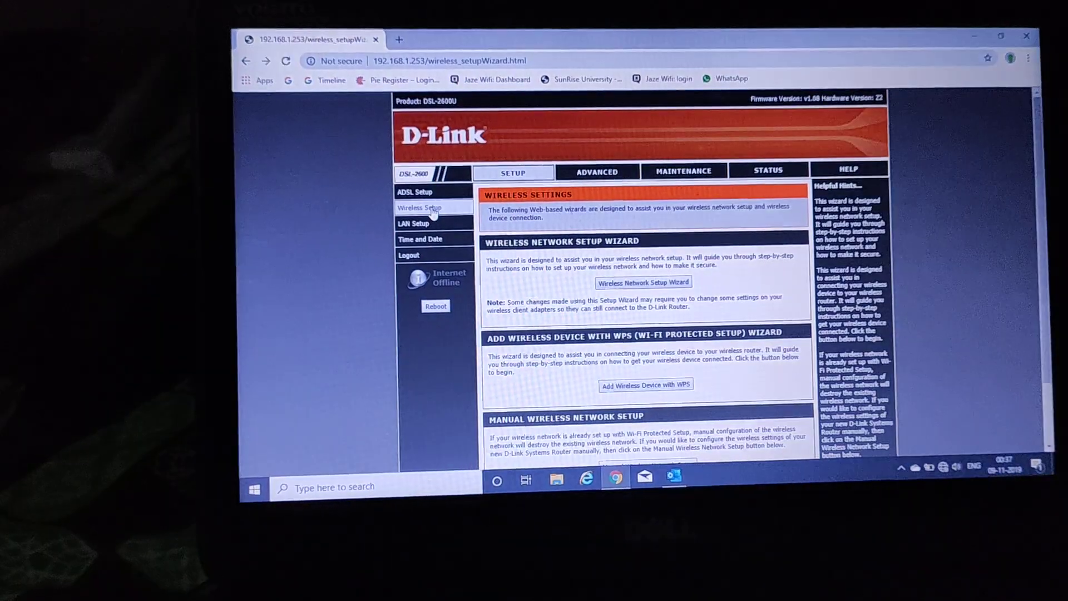
pyautogui.scroll(-3, 590, 268)
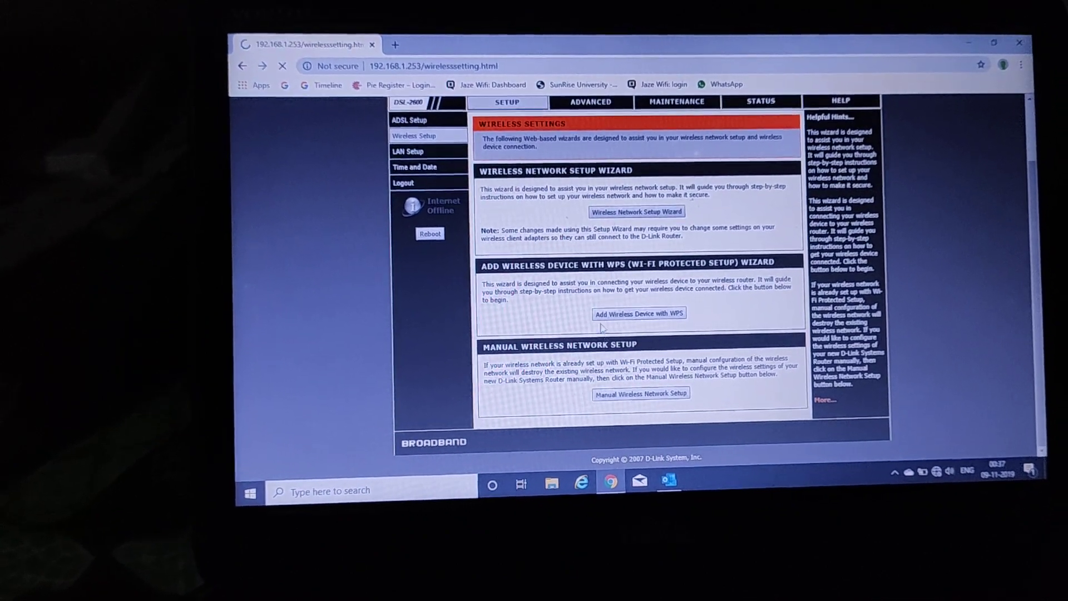
pyautogui.scroll(-2, 722, 330)
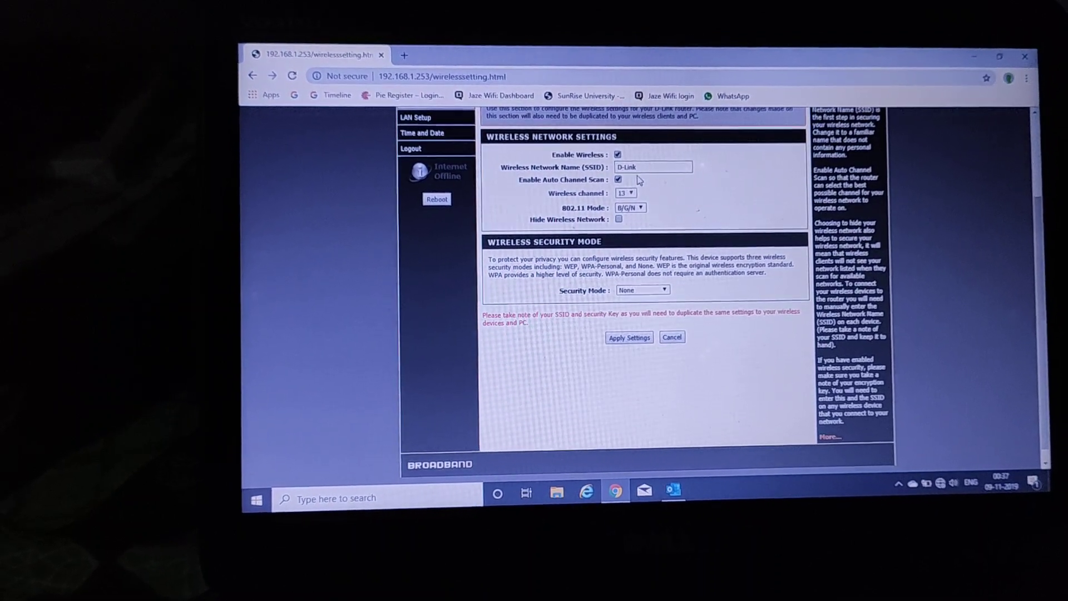
# Step: Give D-Link EXTENDER a WPA/WPA2 pre-shared key and apply the wireless settings
pyautogui.click(649, 170)
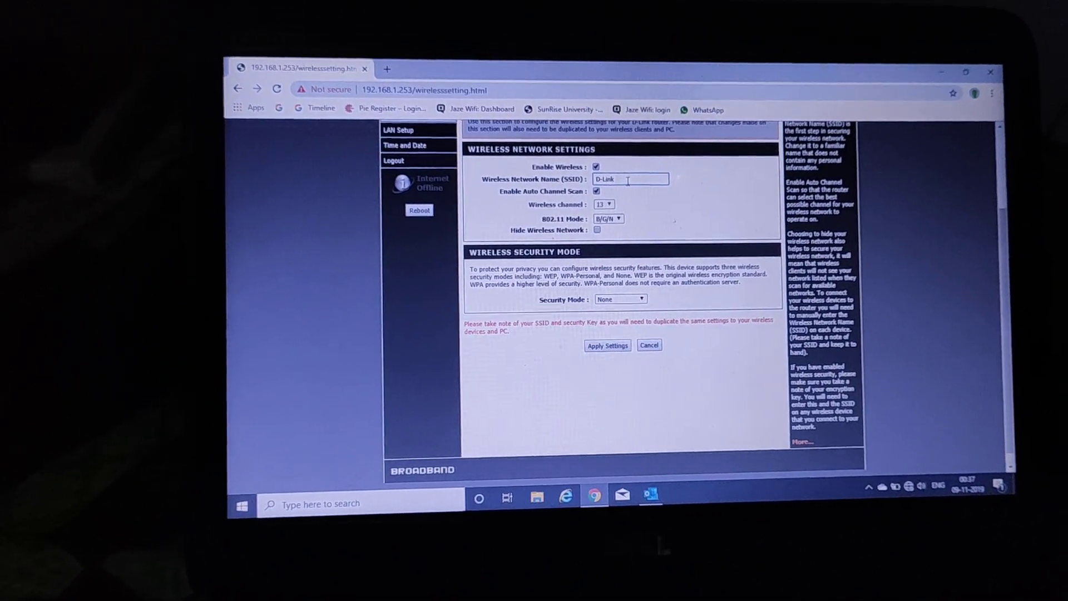
pyautogui.write('EXTENDER')
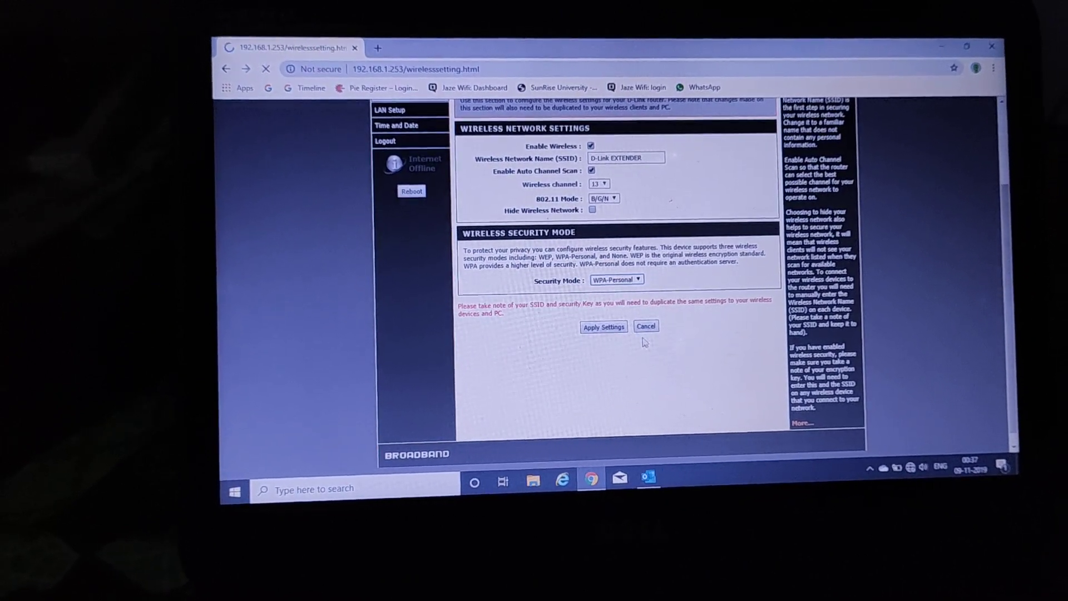
pyautogui.scroll(-3, 654, 347)
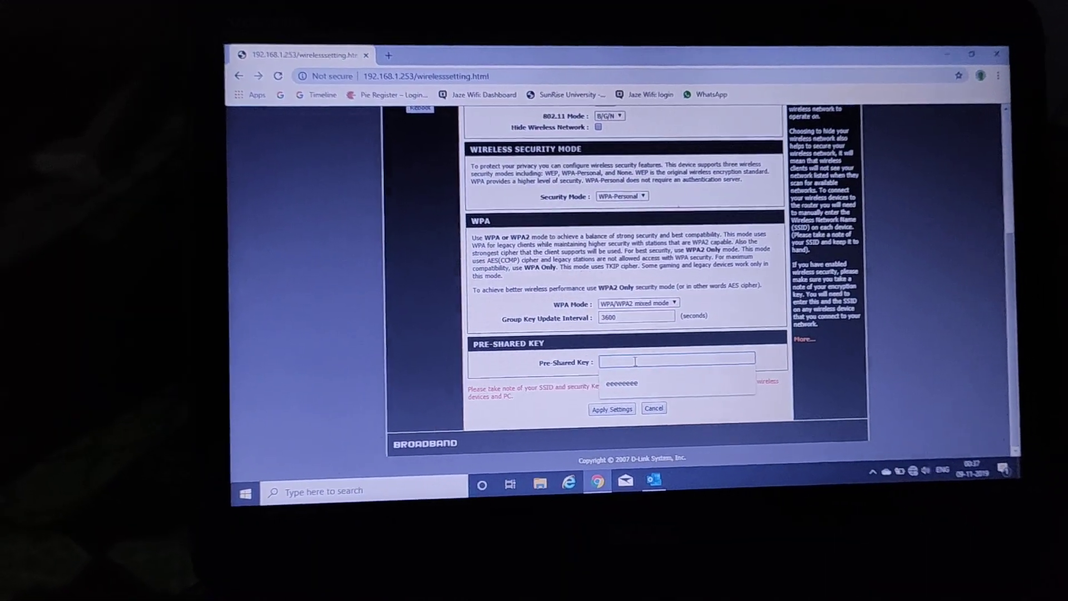
pyautogui.click(636, 363)
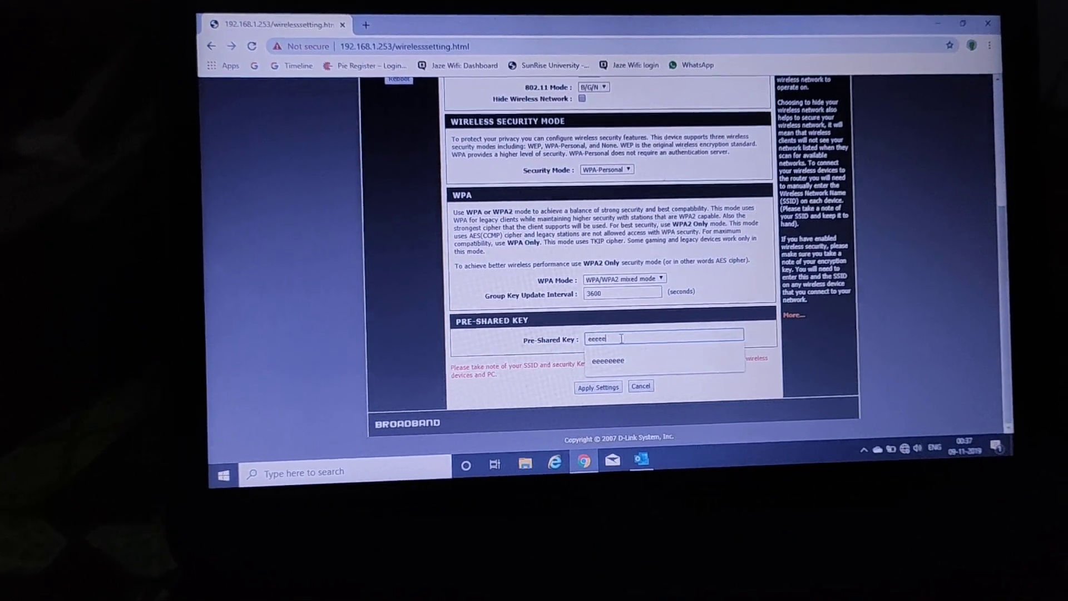
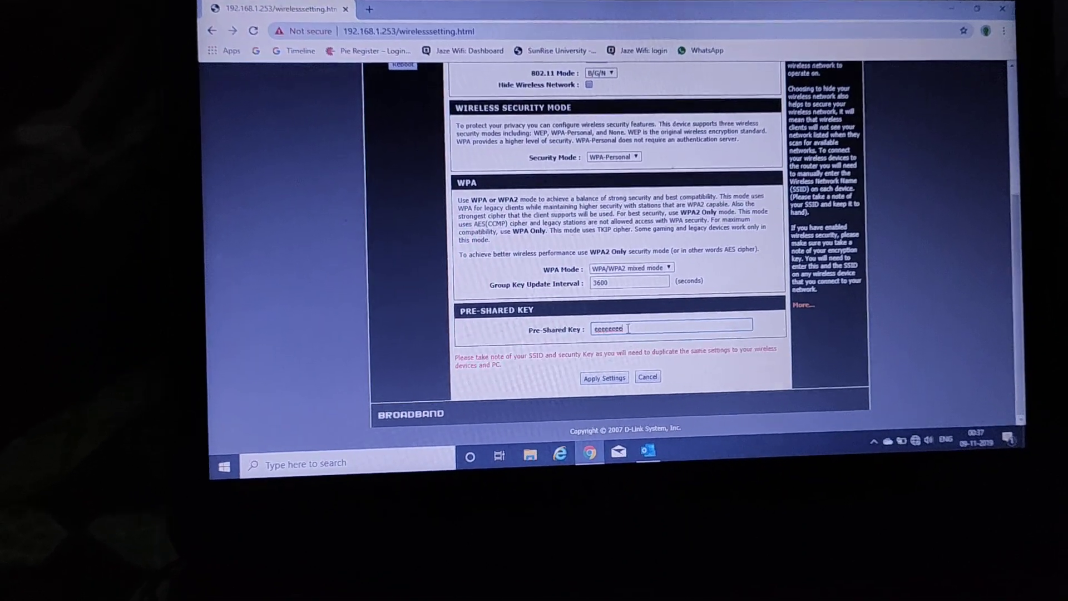
pyautogui.click(597, 381)
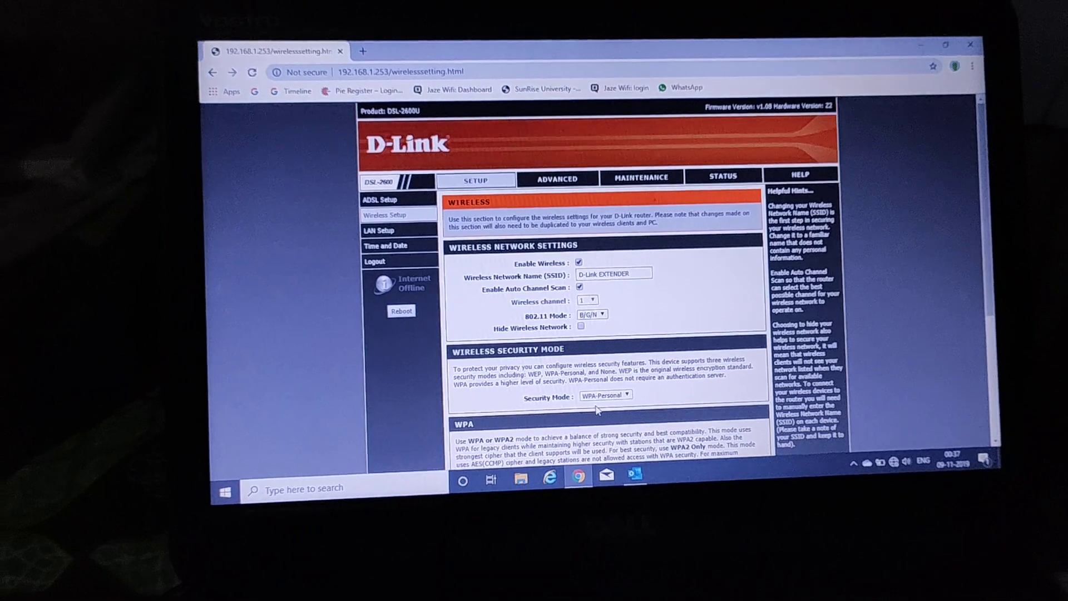
pyautogui.scroll(-5, 585, 400)
pyautogui.scroll(3, 585, 399)
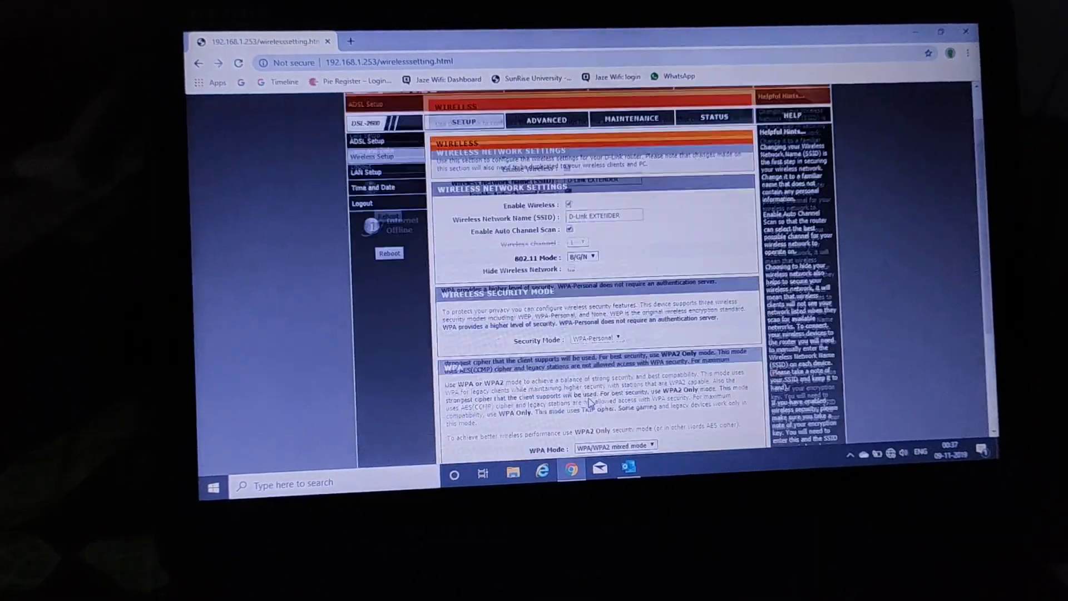
pyautogui.scroll(2, 585, 400)
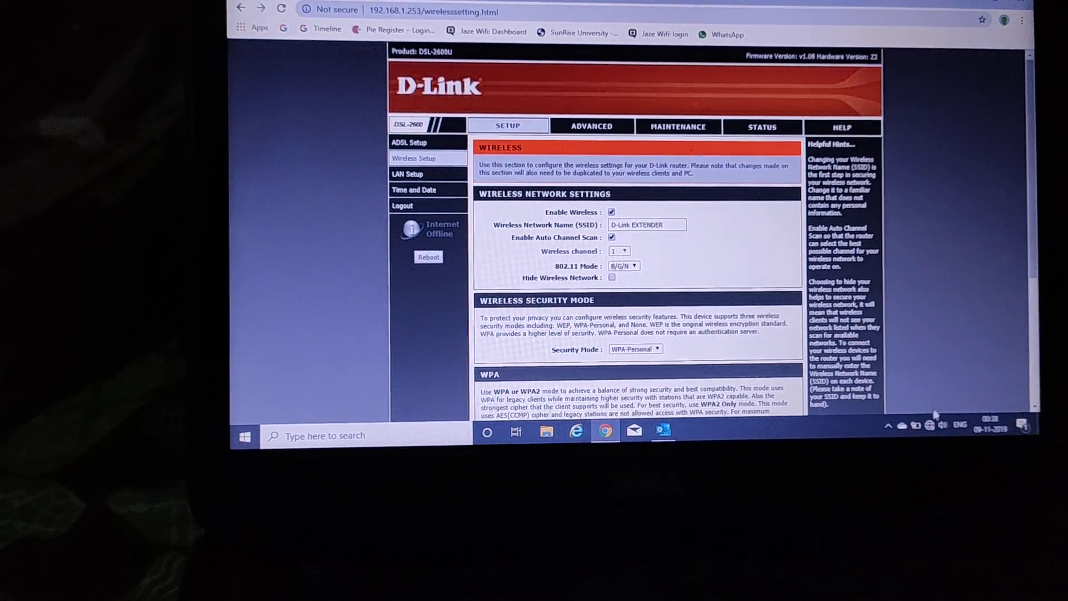
pyautogui.click(928, 425)
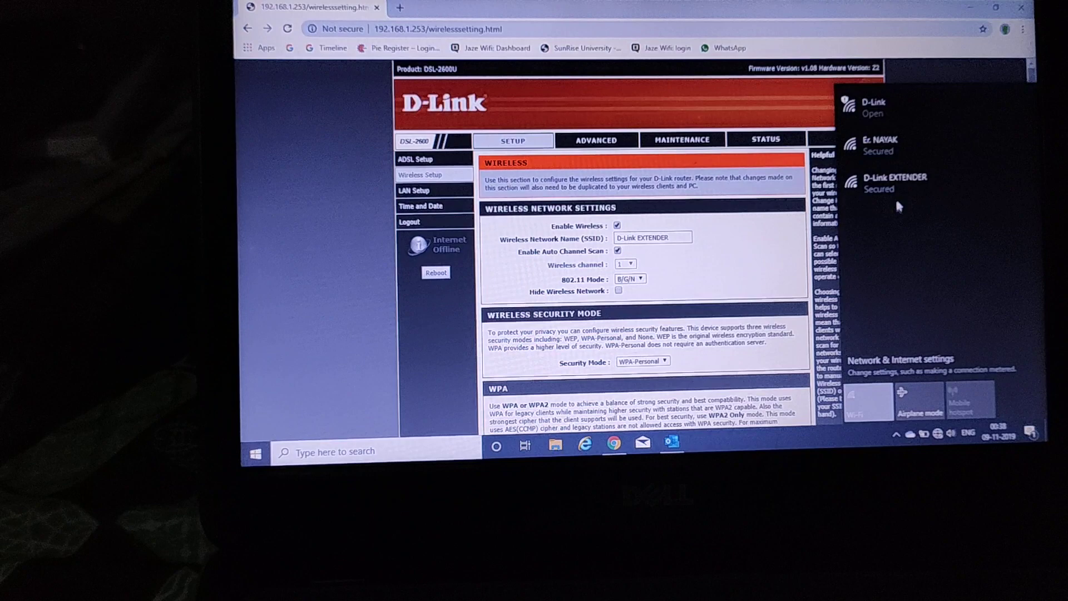
# Step: Join the D-Link EXTENDER Wi-Fi network using its security key instead of a PIN
pyautogui.click(895, 184)
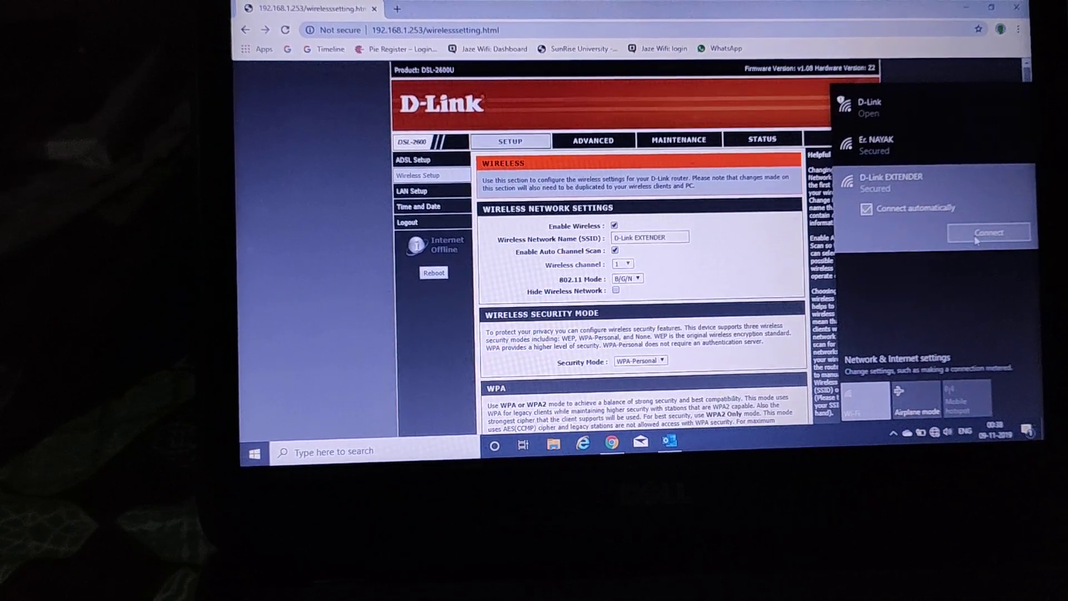
pyautogui.click(977, 236)
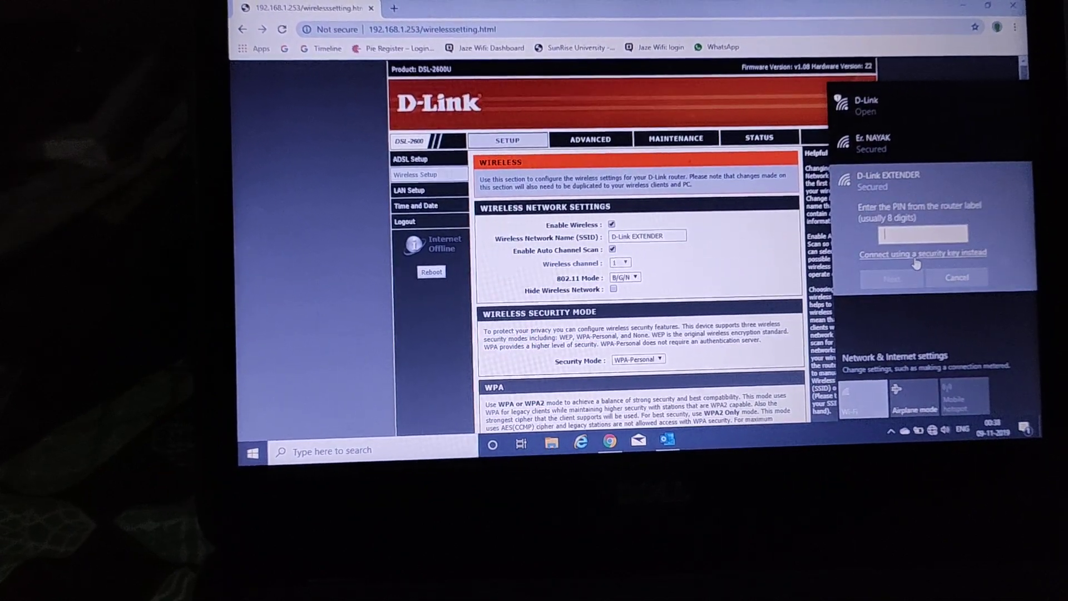
pyautogui.click(914, 253)
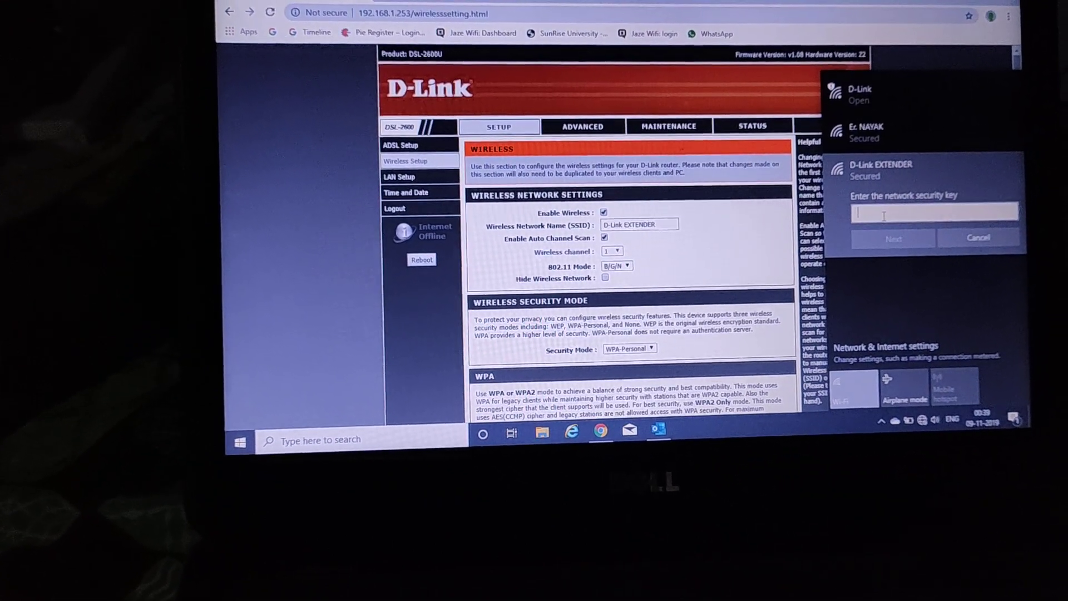
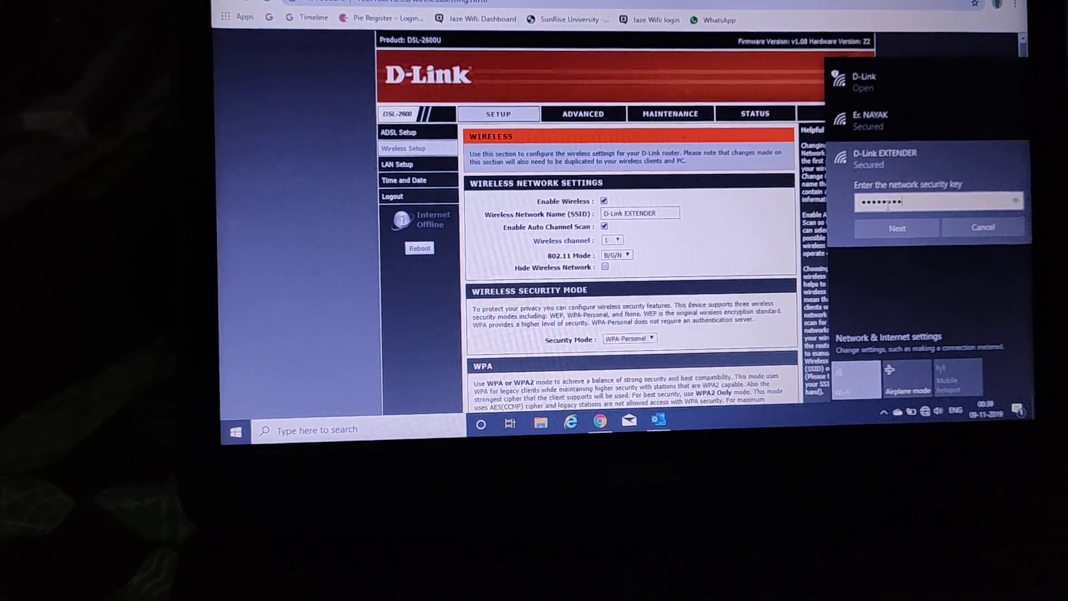
pyautogui.click(900, 222)
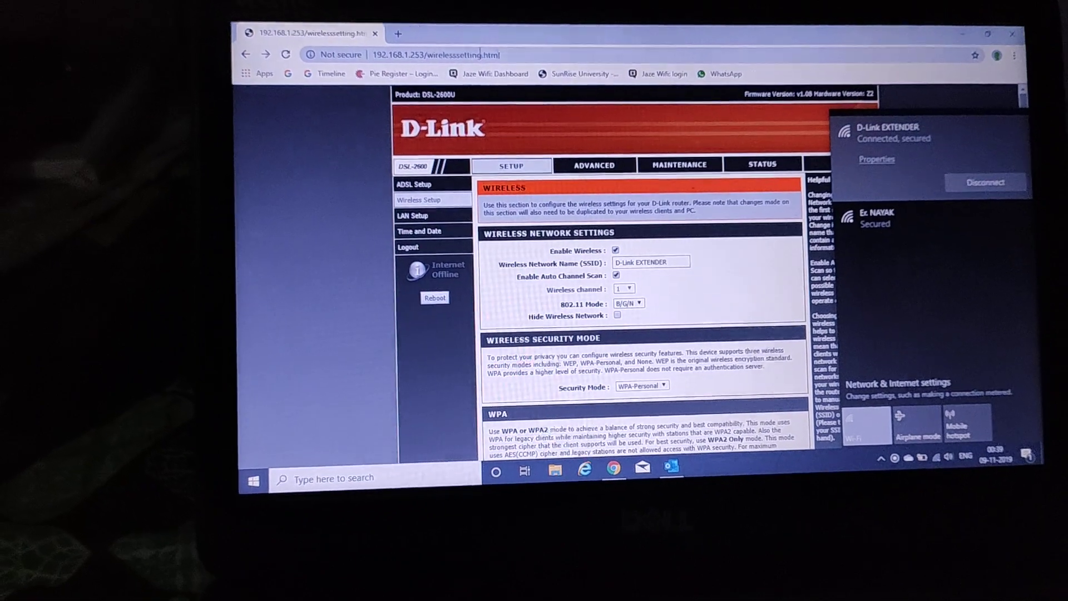
pyautogui.click(402, 38)
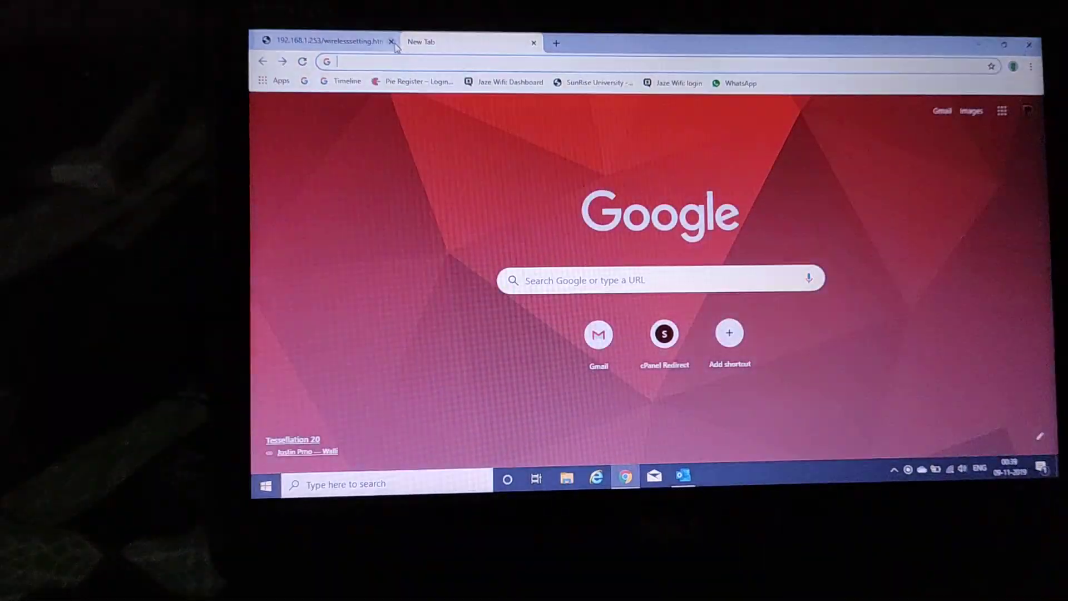
# Step: Close the router tab, search 'speedtest' on google.com, and open Speedtest by Ookla
pyautogui.click(390, 41)
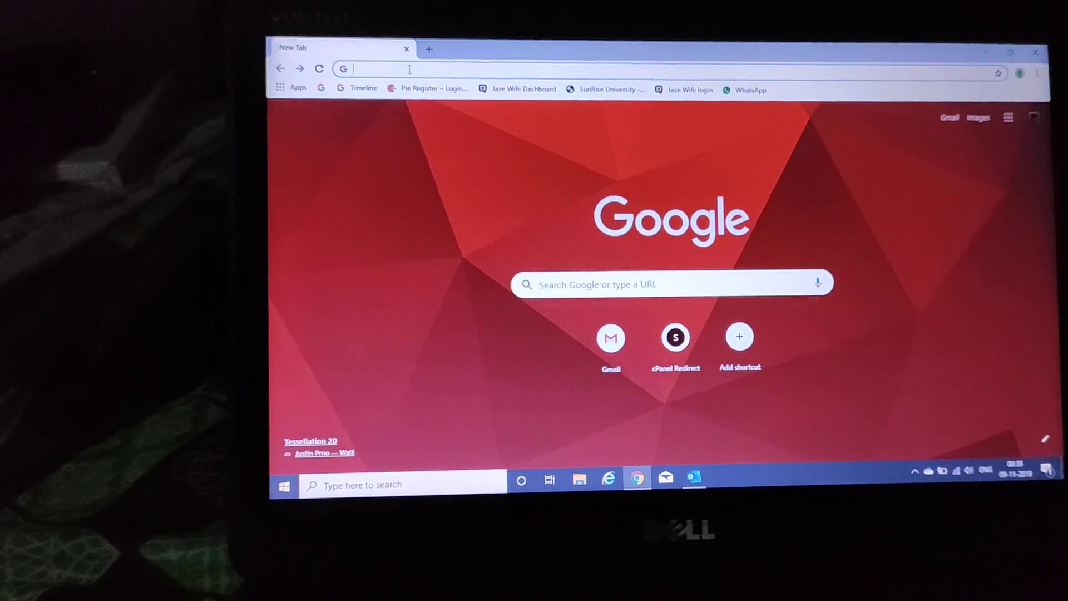
pyautogui.write('oogle.com')
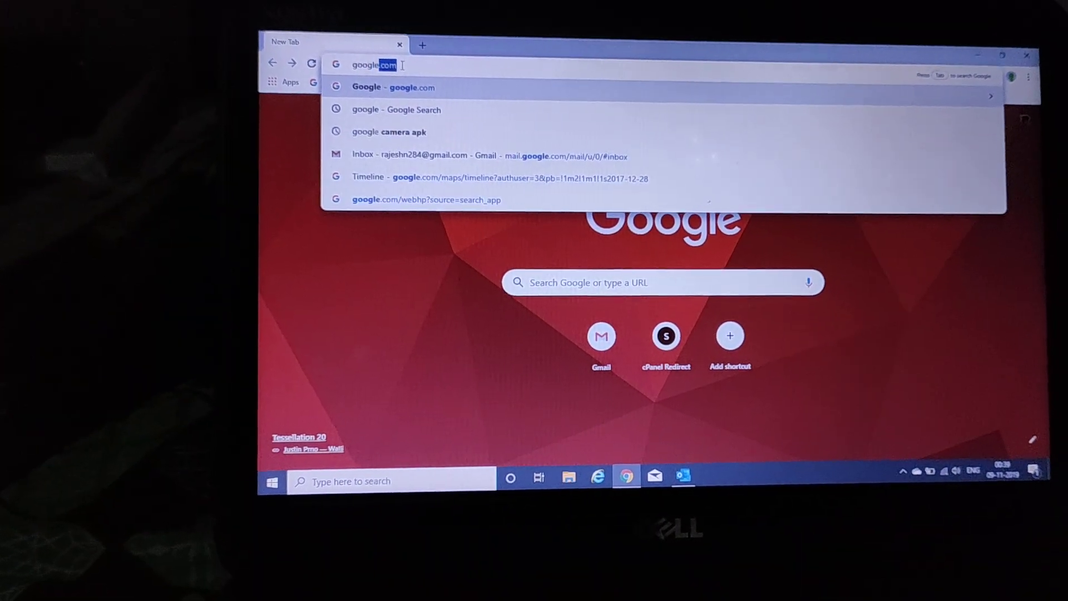
pyautogui.press('Return')
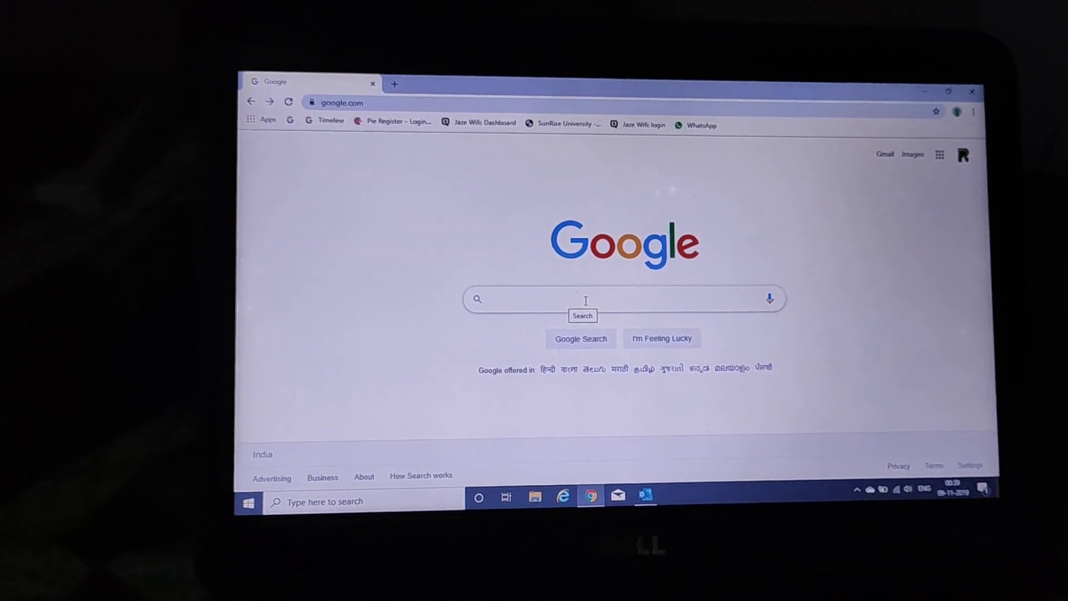
pyautogui.click(586, 301)
pyautogui.write('speedtest')
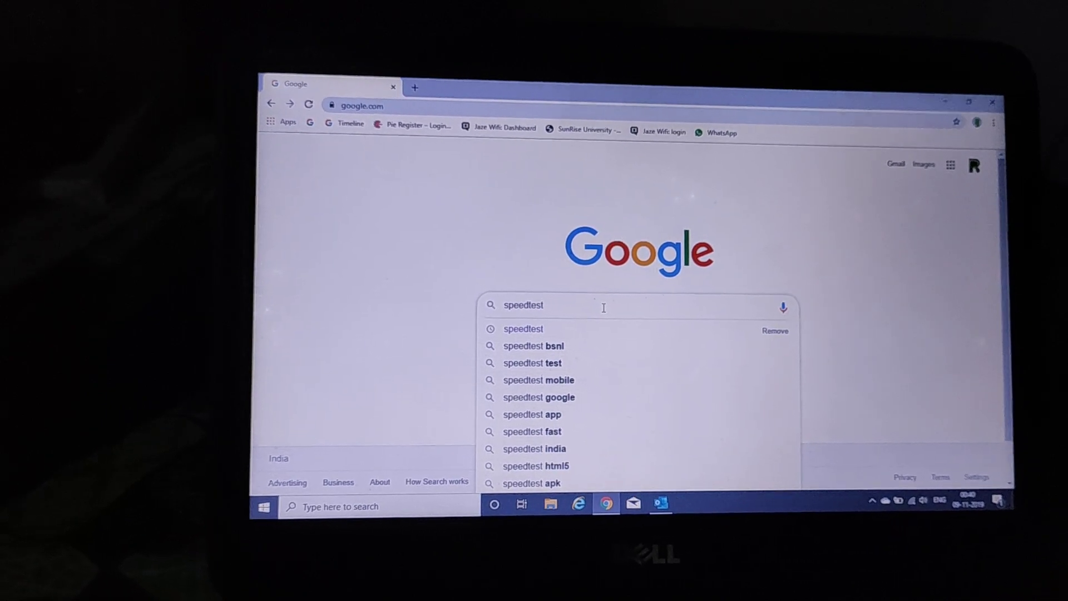
pyautogui.press('Return')
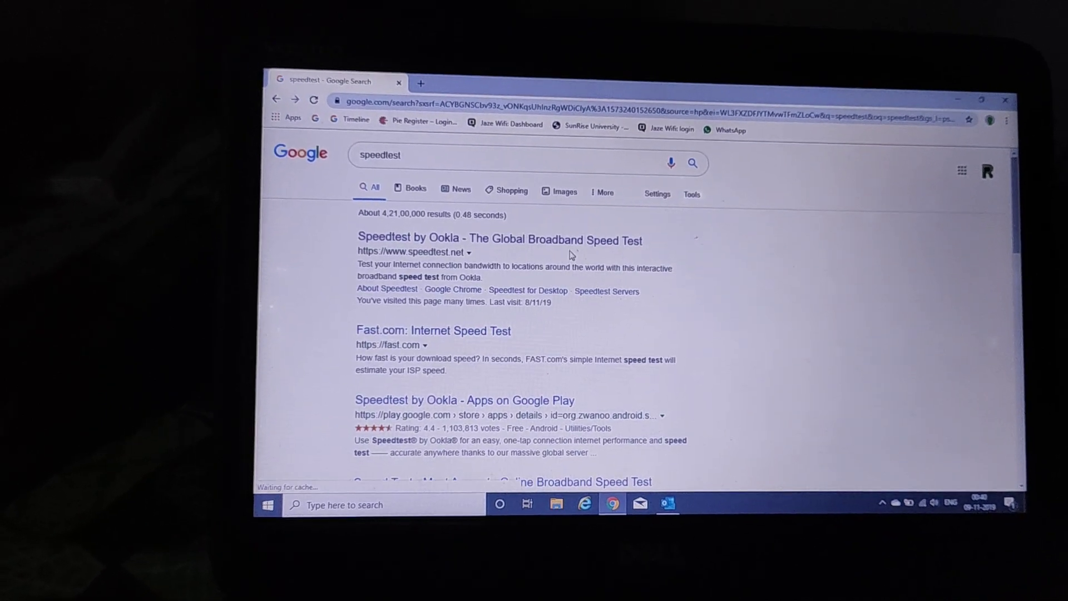
pyautogui.click(577, 252)
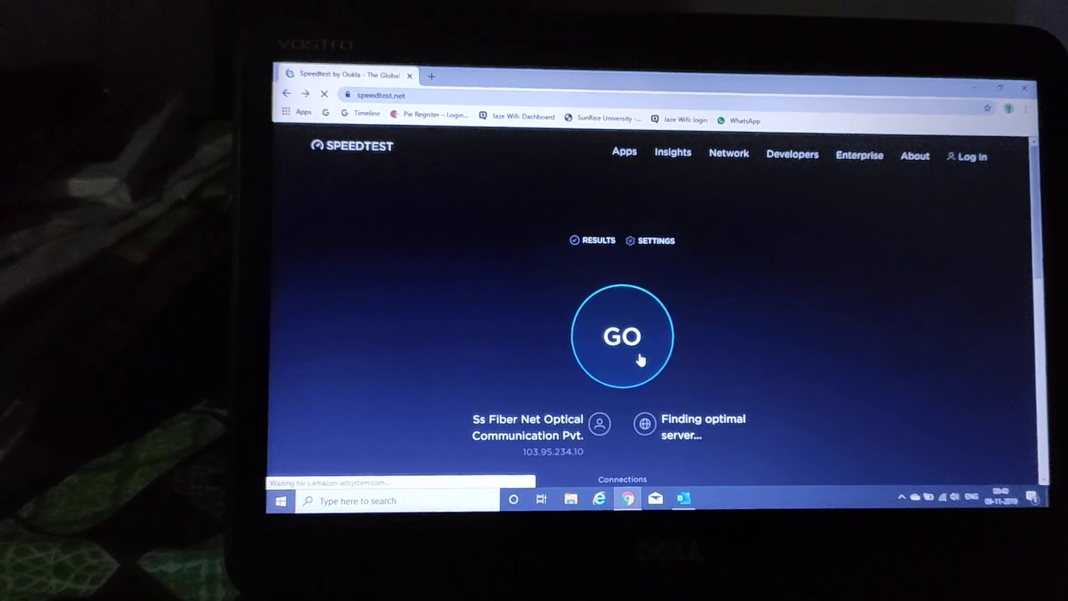
# Step: Run the Ookla test: 15 ms ping, 24.08 Mbps download, 18.04 Mbps upload
pyautogui.click(645, 359)
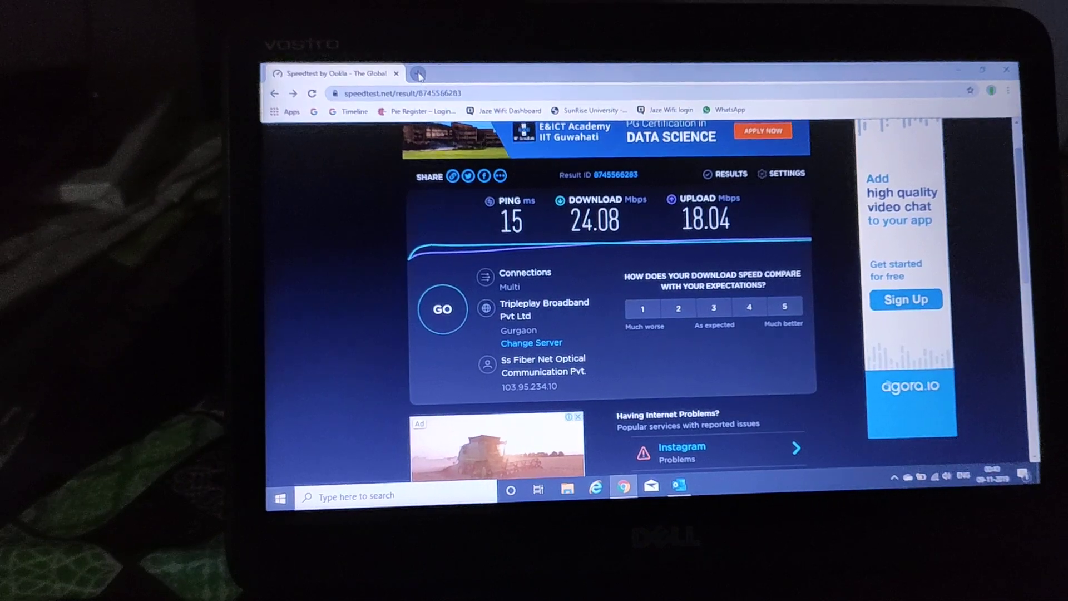
pyautogui.click(418, 75)
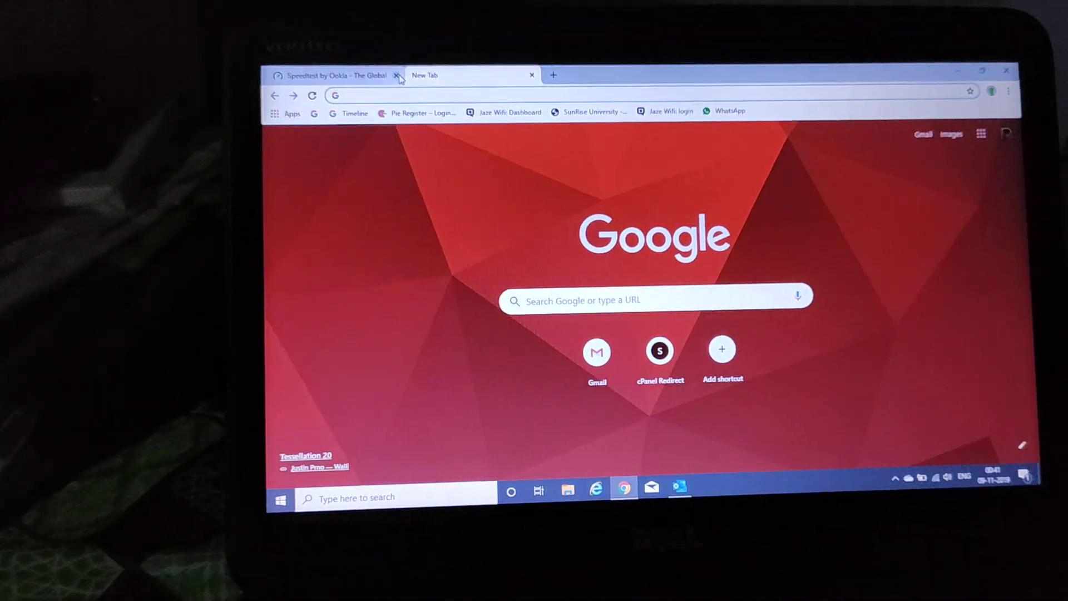
# Step: Close the Speedtest by Ookla results tab
pyautogui.click(397, 75)
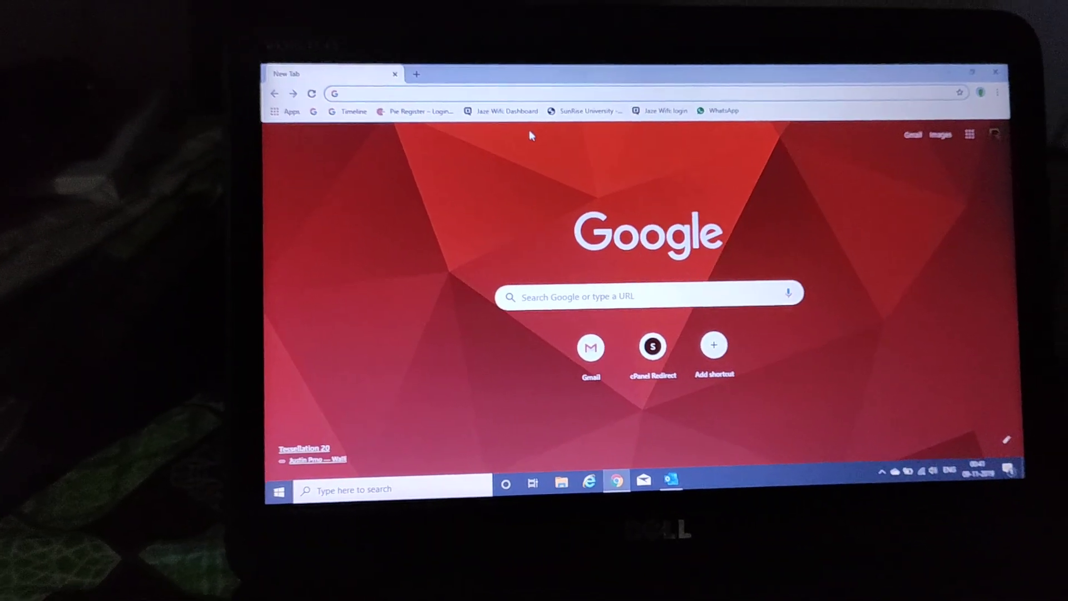